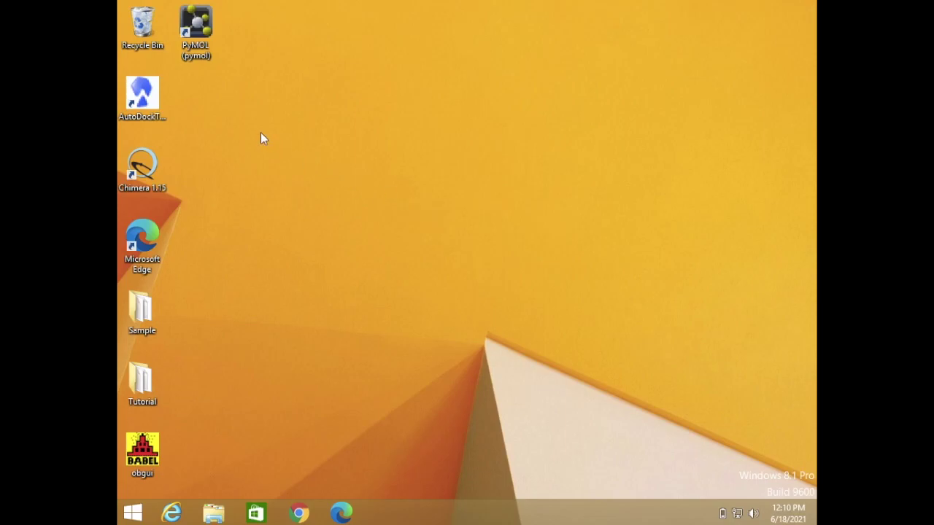
Launch PyMOL full-screen and load Protein.pdbqt from Desktop\Tutorial as a green cartoon
{"action": "double_click", "coordinate": [197, 36]}
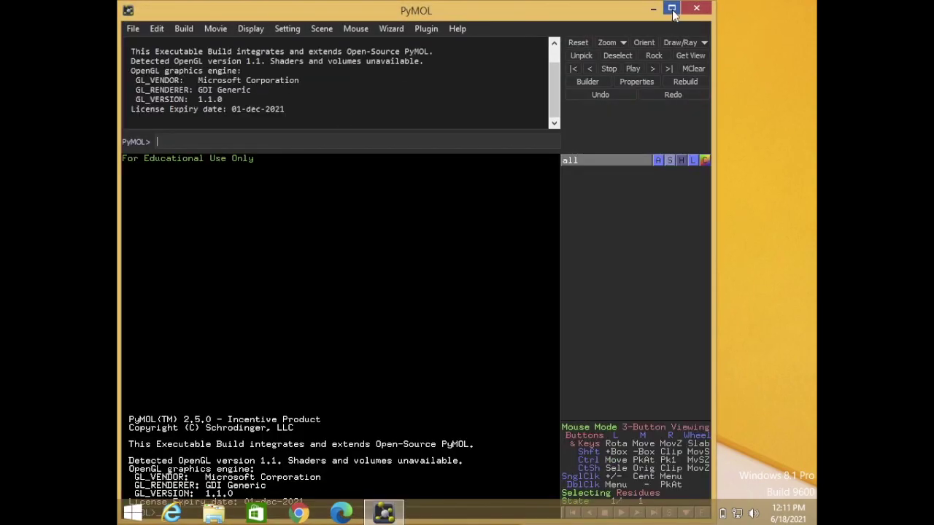
{"action": "left_click", "coordinate": [672, 9]}
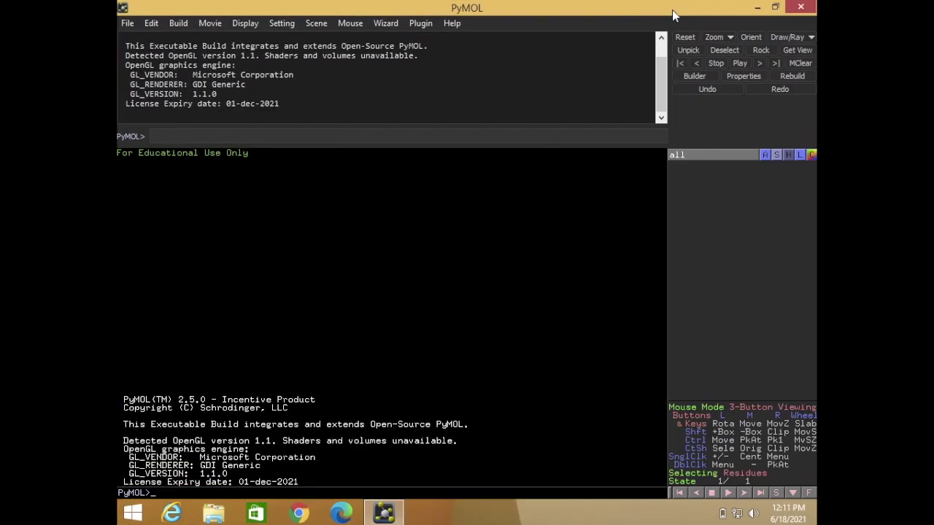
{"action": "left_click", "coordinate": [133, 24]}
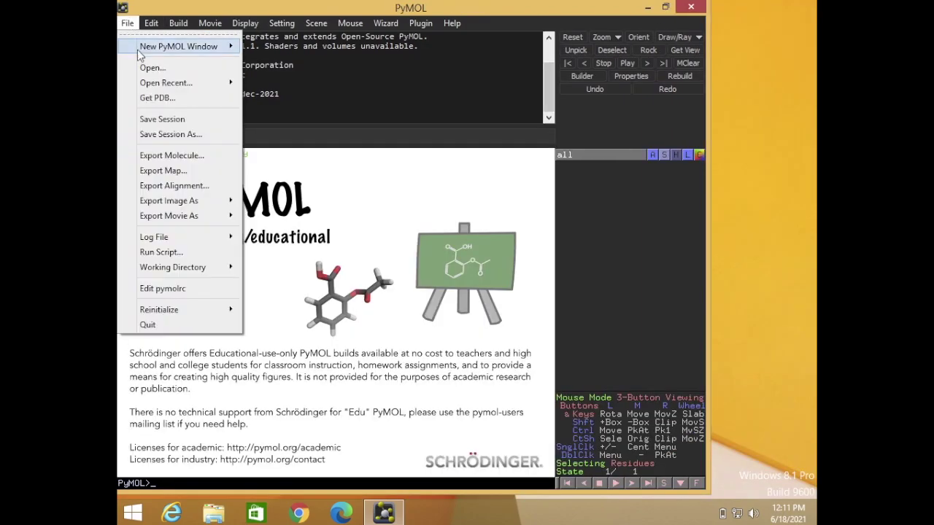
{"action": "left_click", "coordinate": [161, 68]}
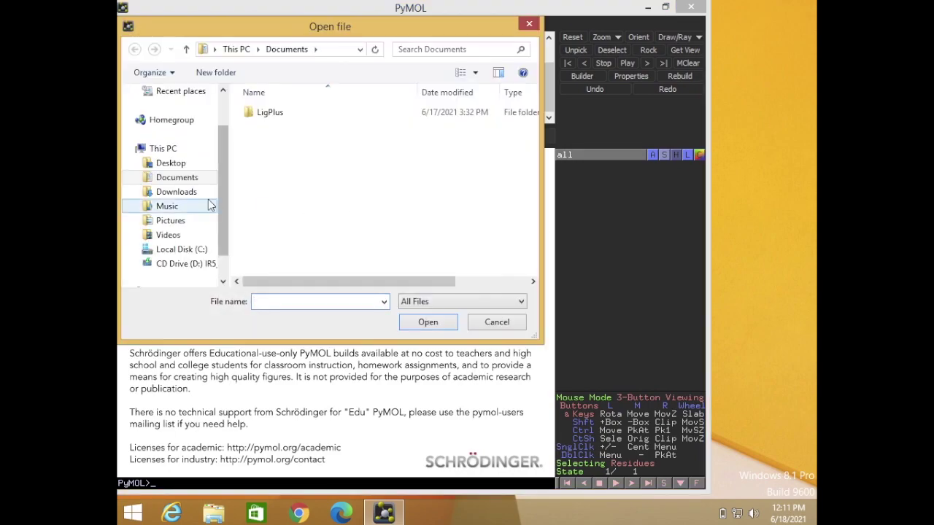
{"action": "left_click", "coordinate": [182, 162]}
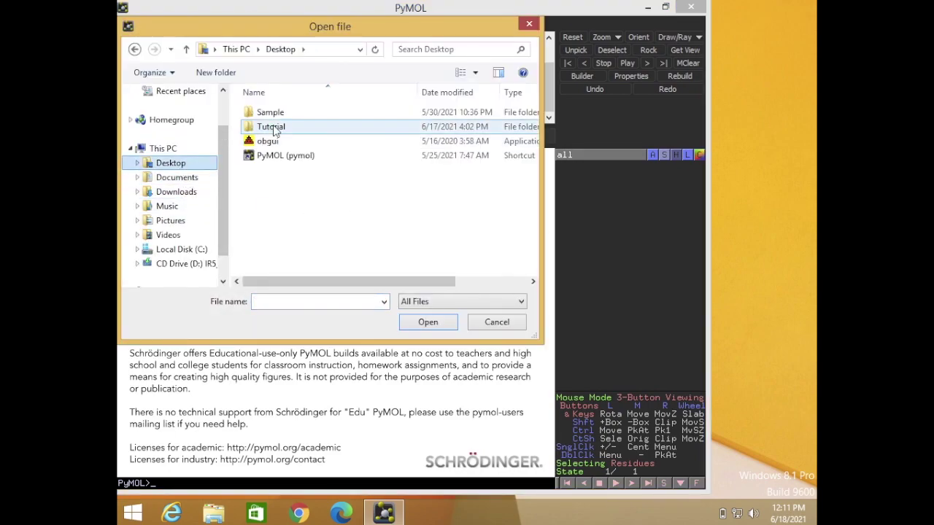
{"action": "double_click", "coordinate": [281, 128]}
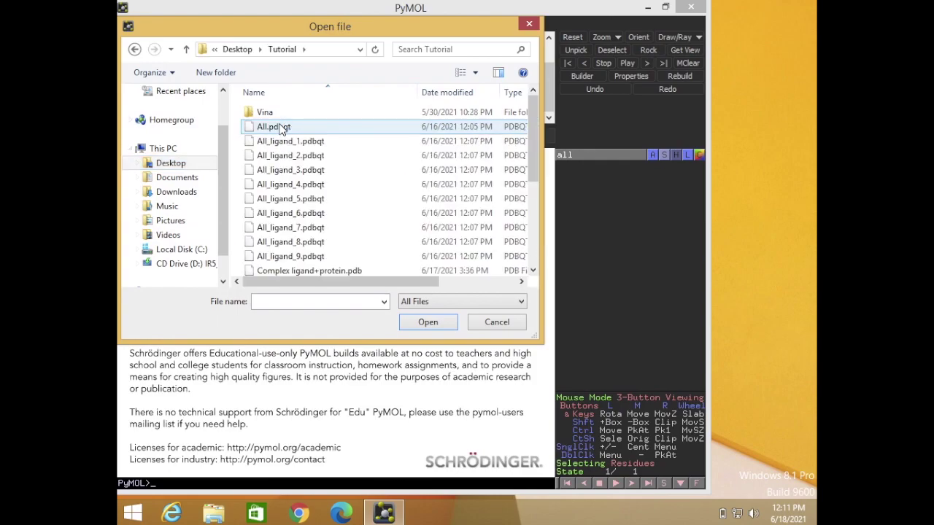
{"action": "scroll", "coordinate": [307, 210], "scroll_direction": "down", "scroll_amount": 4}
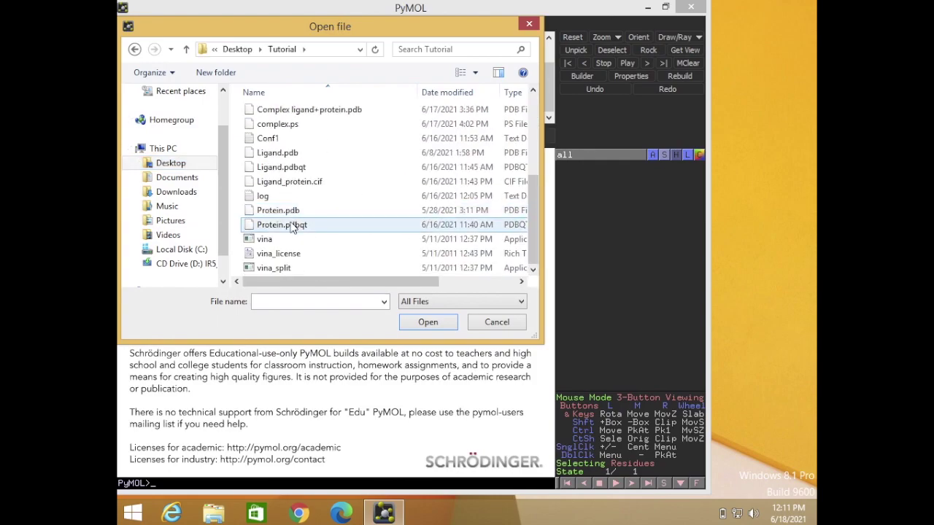
{"action": "double_click", "coordinate": [290, 226]}
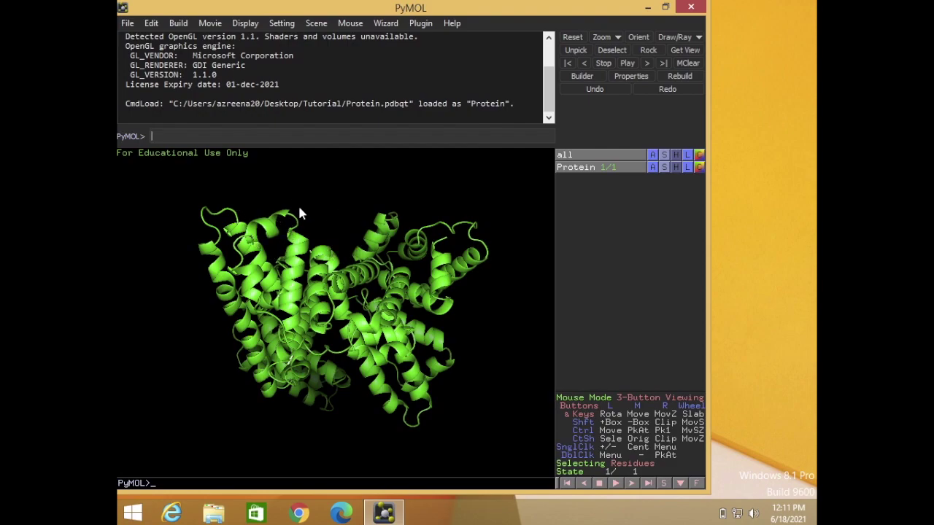
Load the docked ligand All_ligand_1.pdbqt from the Tutorial folder beside the protein
{"action": "left_click", "coordinate": [128, 24]}
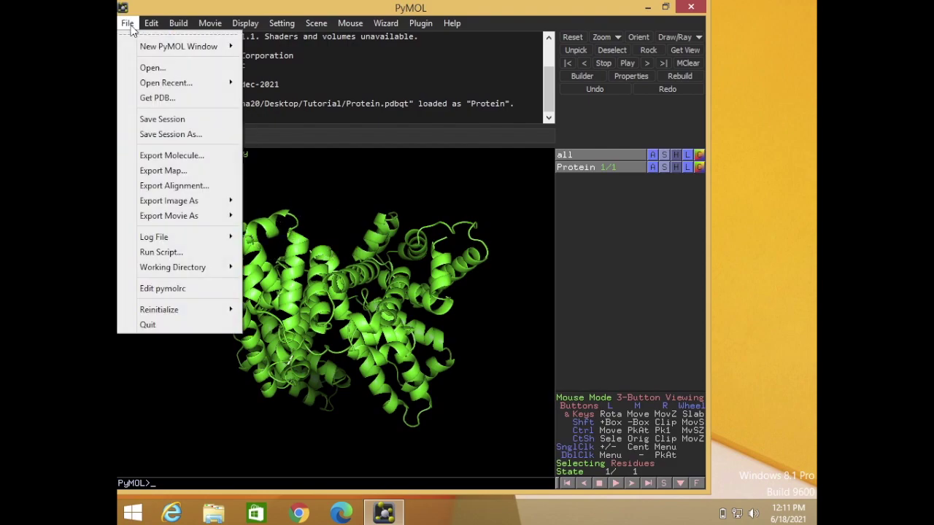
{"action": "left_click", "coordinate": [153, 68]}
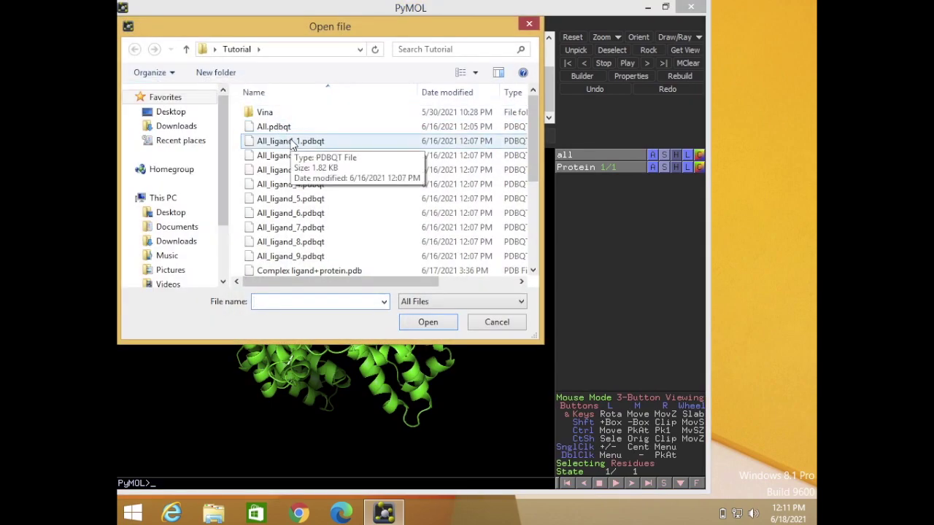
{"action": "left_click", "coordinate": [291, 142]}
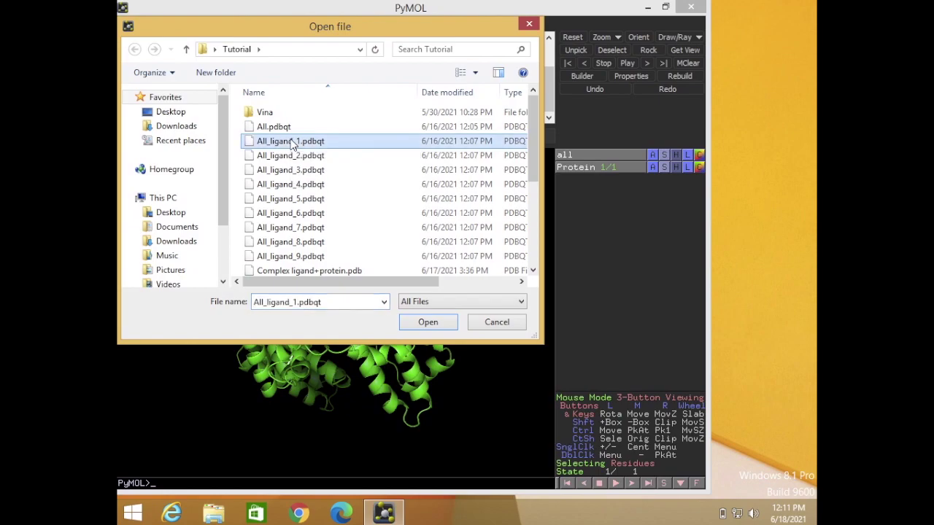
{"action": "left_click", "coordinate": [429, 323]}
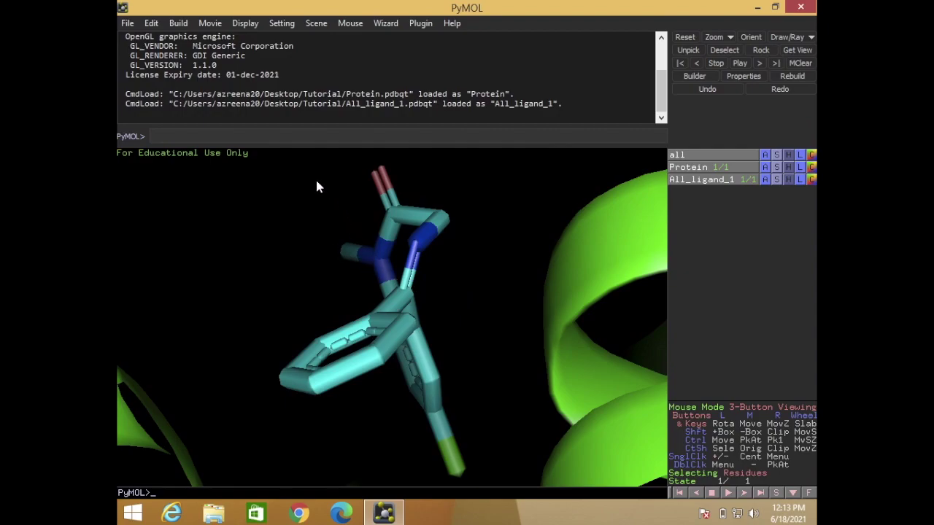
{"action": "left_click", "coordinate": [127, 22]}
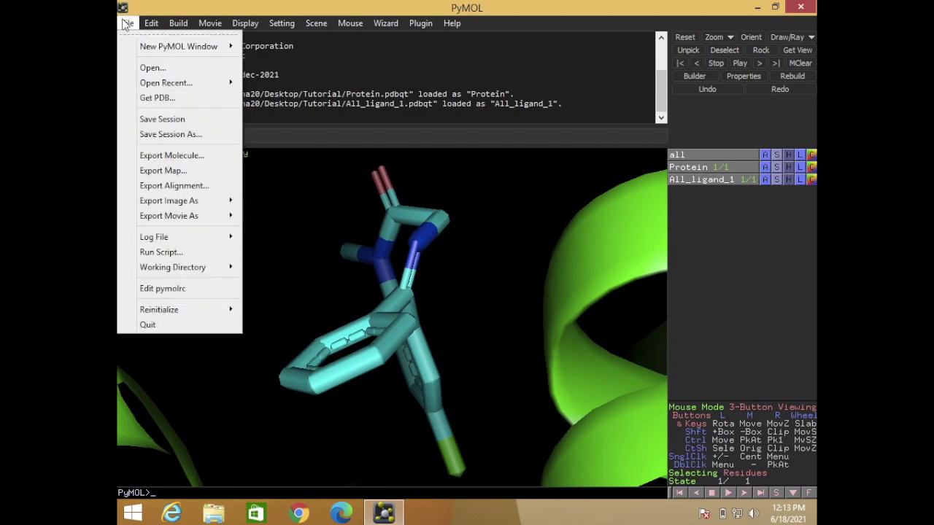
Export the protein and ligand together in PDB format as 'Complex L+P' in the Tutorial folder
{"action": "left_click", "coordinate": [167, 158]}
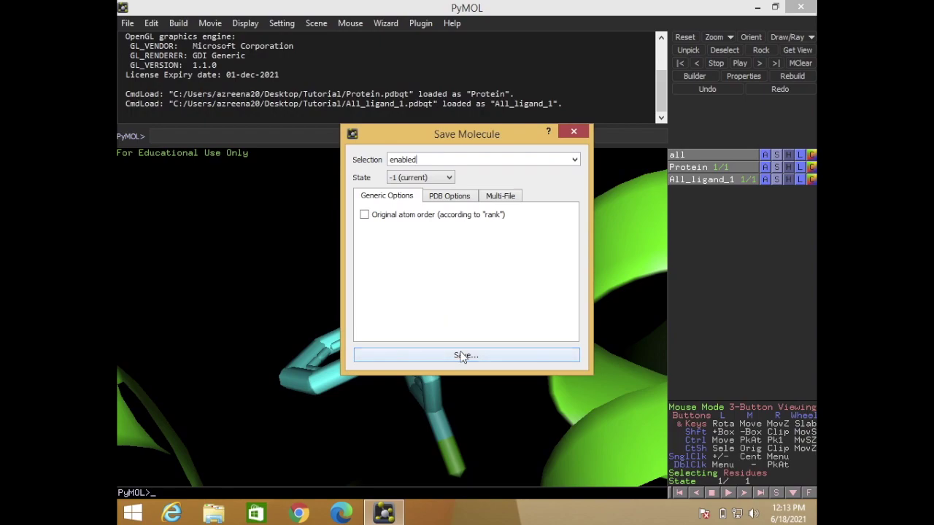
{"action": "left_click", "coordinate": [462, 356]}
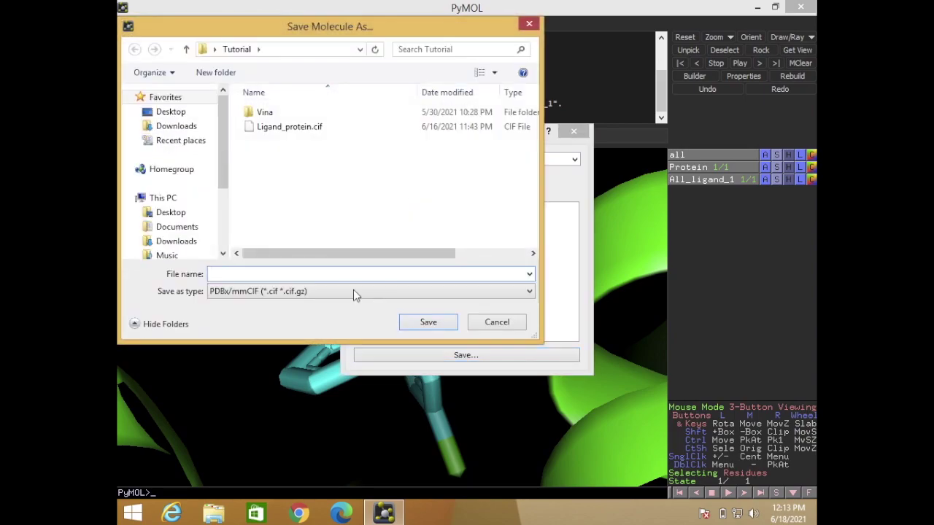
{"action": "left_click", "coordinate": [329, 293]}
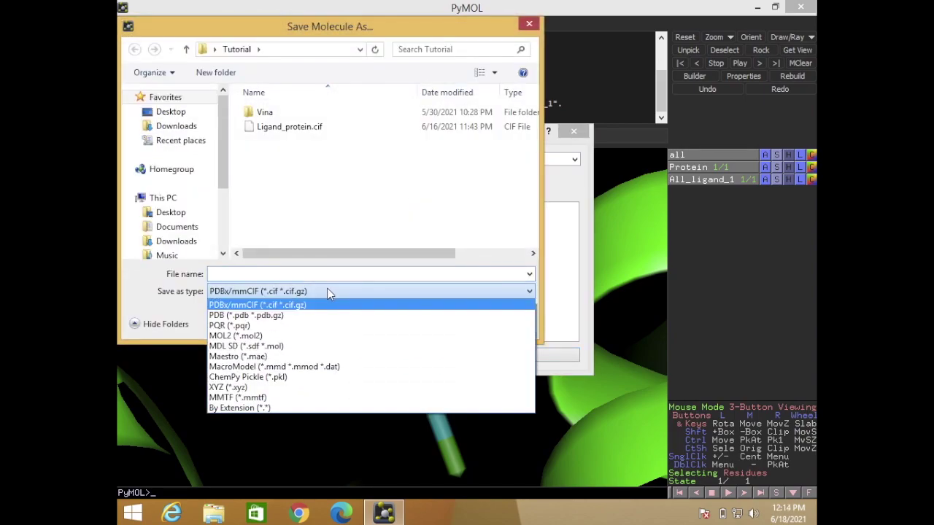
{"action": "left_click", "coordinate": [281, 315]}
{"action": "left_click", "coordinate": [258, 274]}
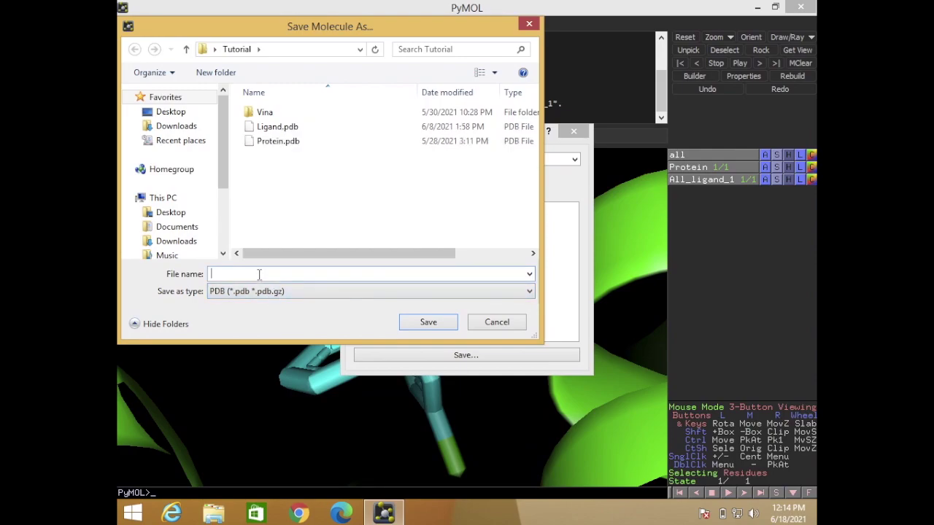
{"action": "type", "text": "Complex L+p"}
{"action": "key", "text": "BackSpace"}
{"action": "type", "text": "P"}
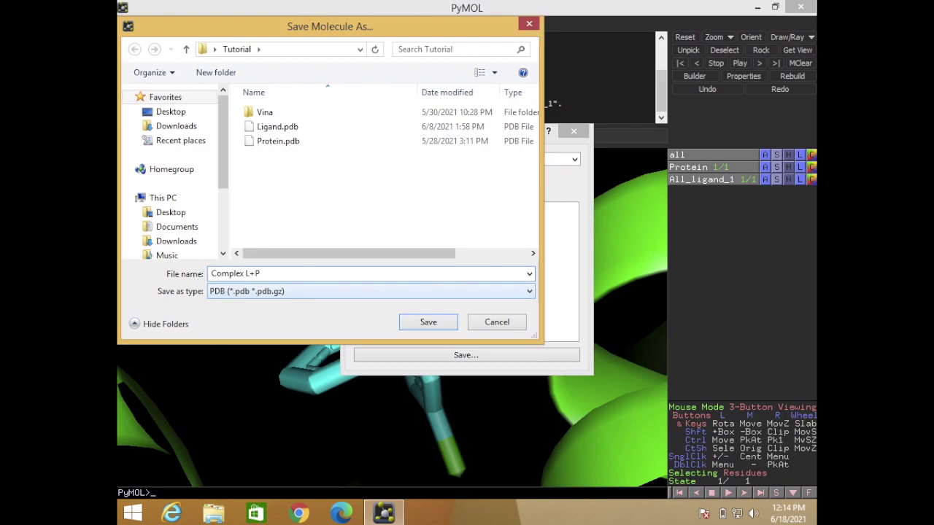
{"action": "left_click", "coordinate": [414, 323]}
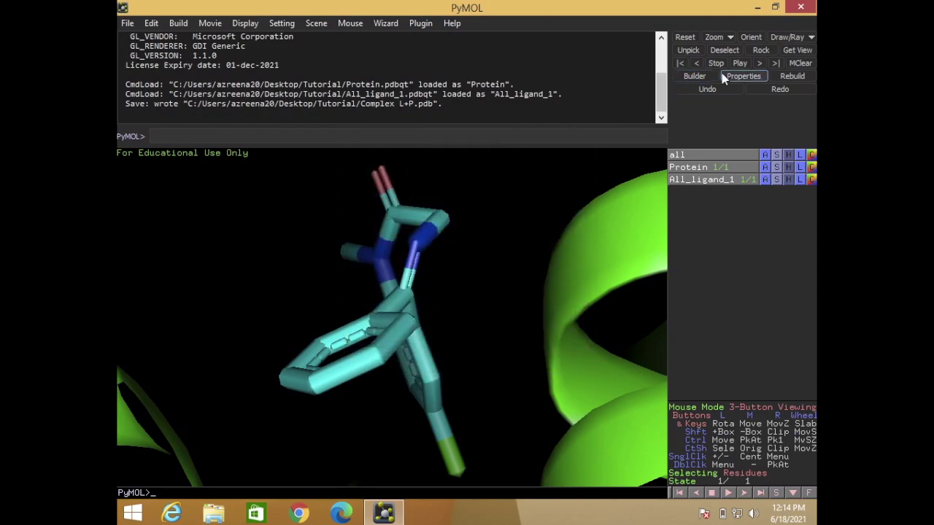
{"action": "left_click", "coordinate": [757, 7]}
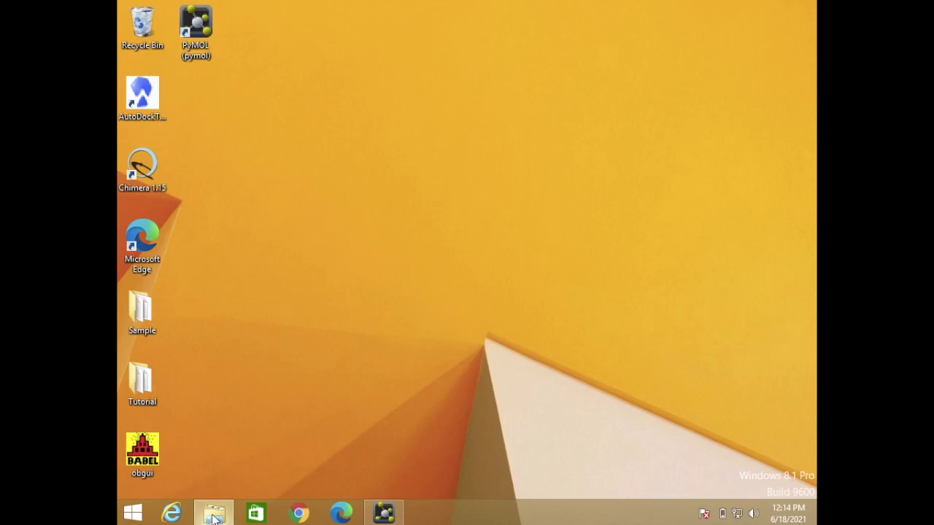
Start LigPlot+ from the LigPlus jar in Documents\LigPlus\LigPlus
{"action": "left_click", "coordinate": [213, 515]}
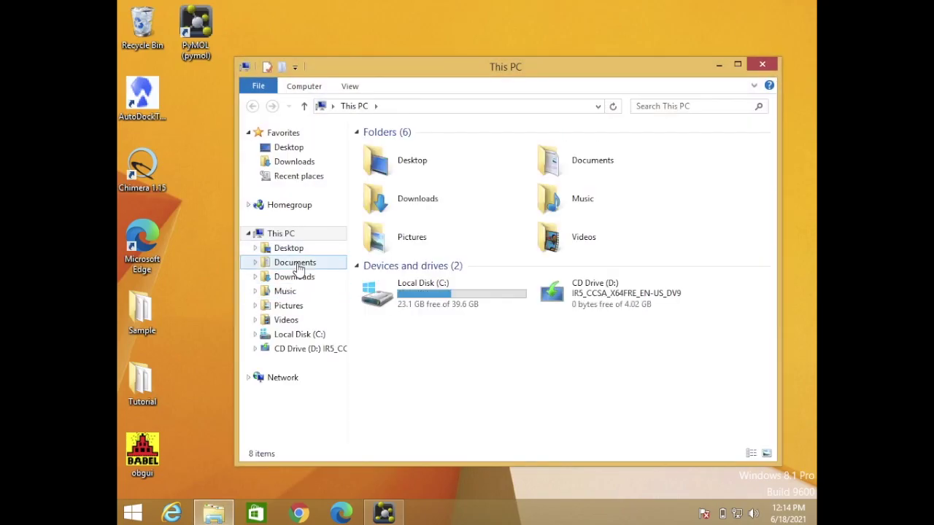
{"action": "left_click", "coordinate": [299, 267]}
{"action": "left_click", "coordinate": [382, 155]}
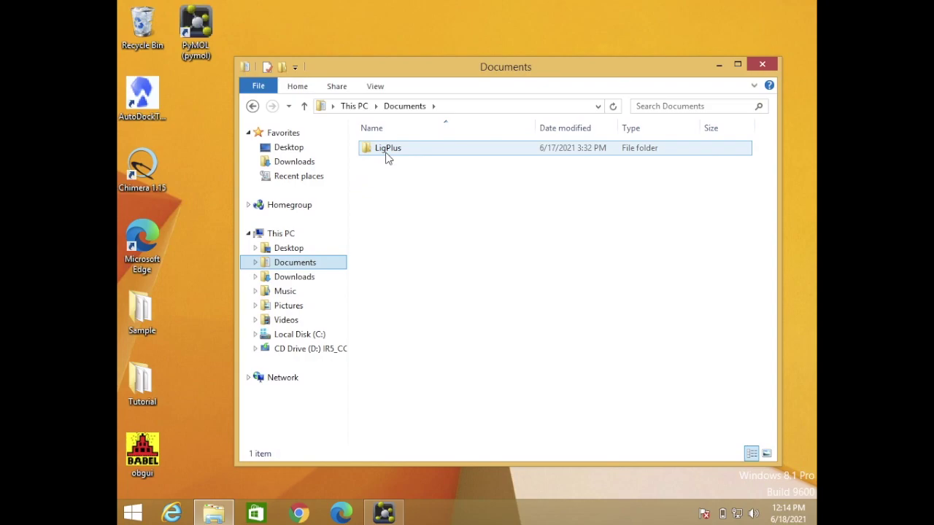
{"action": "double_click", "coordinate": [386, 155]}
{"action": "double_click", "coordinate": [387, 149]}
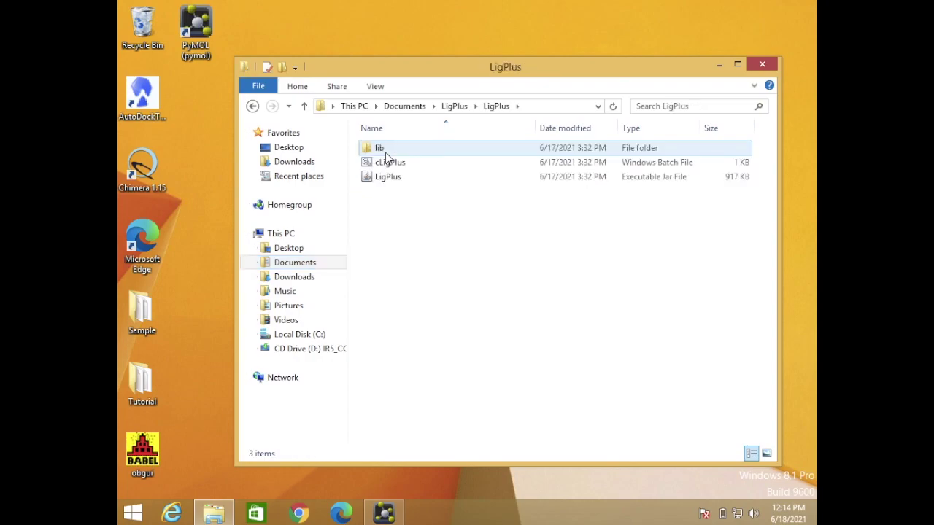
{"action": "double_click", "coordinate": [390, 179]}
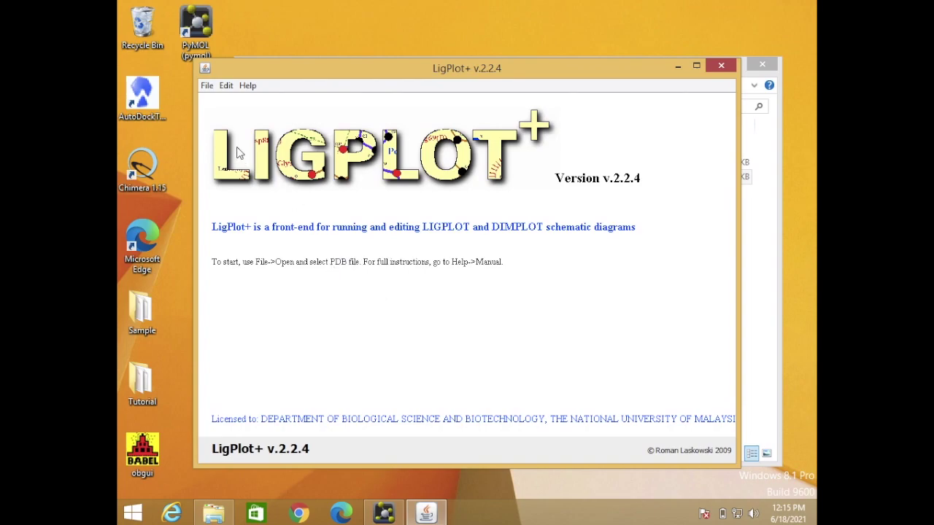
{"action": "left_click", "coordinate": [207, 86]}
Open Complex L+P.pdb from Desktop\Tutorial as a PDB file and run LIGPLOT on it
{"action": "mouse_move", "coordinate": [231, 101]}
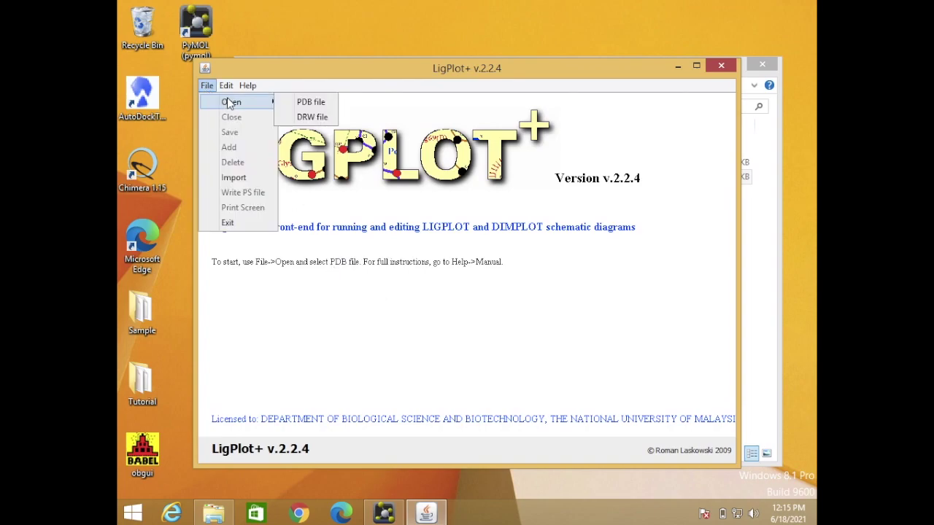
{"action": "left_click", "coordinate": [317, 102]}
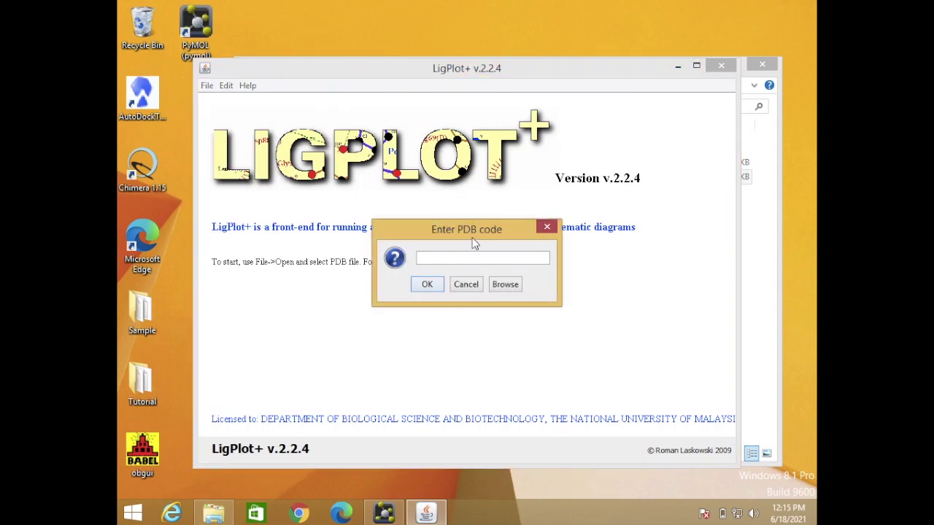
{"action": "left_click", "coordinate": [503, 284]}
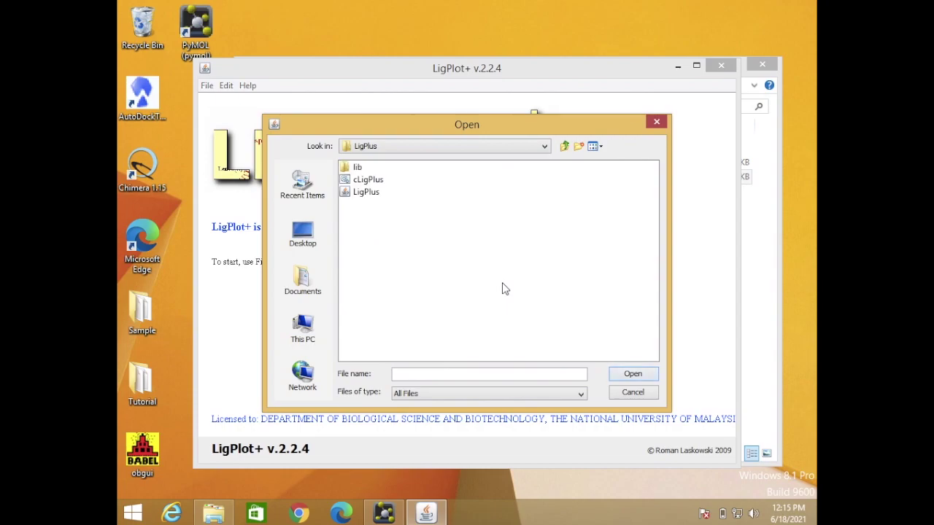
{"action": "left_click", "coordinate": [307, 244]}
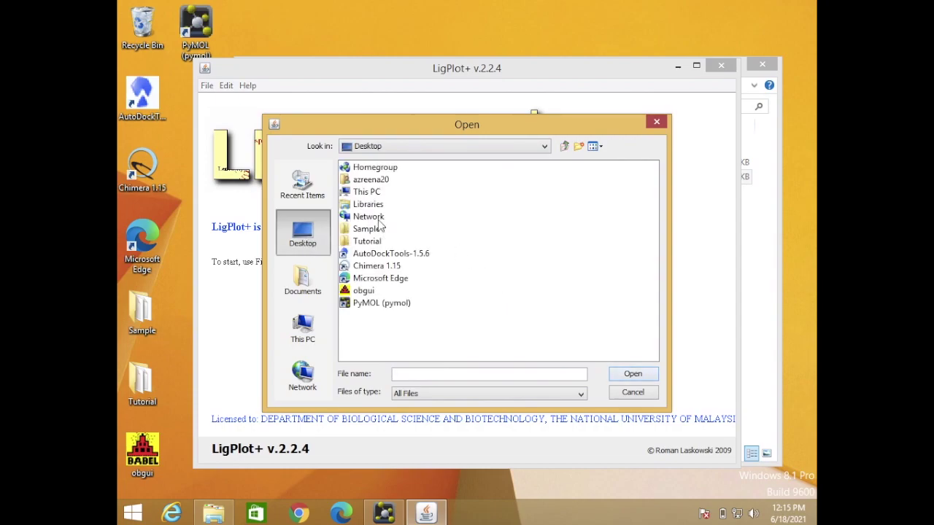
{"action": "left_click", "coordinate": [369, 242]}
{"action": "double_click", "coordinate": [370, 246]}
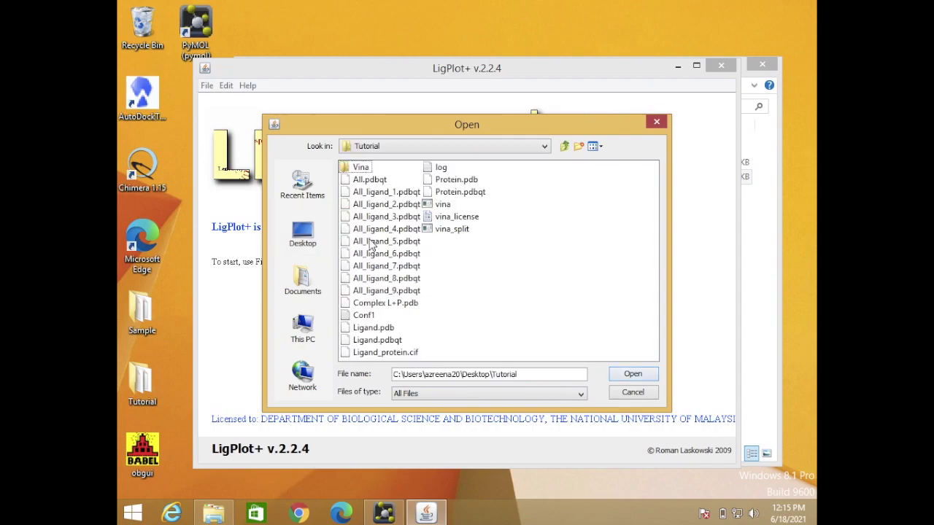
{"action": "double_click", "coordinate": [374, 303]}
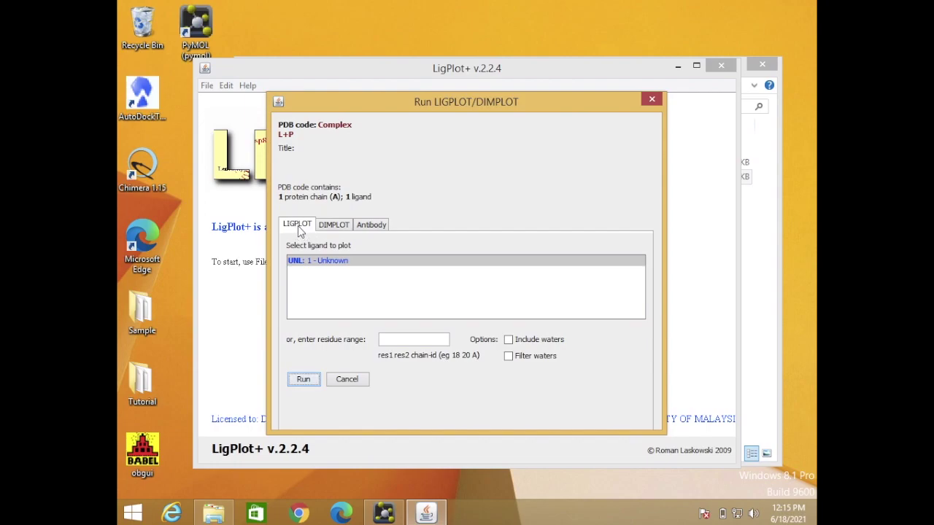
{"action": "left_click", "coordinate": [302, 380]}
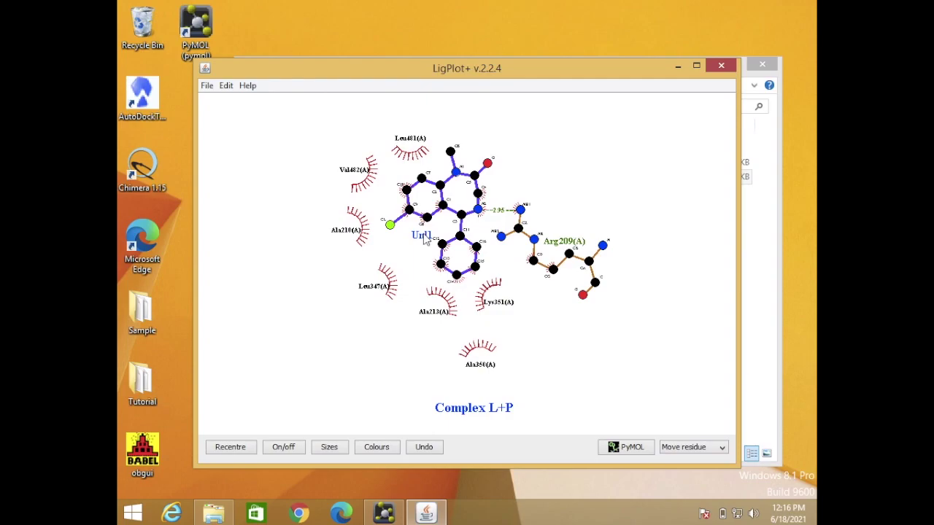
Change the Unl1 ligand label to 'Diazepam' and nudge it slightly left
{"action": "double_click", "coordinate": [424, 239]}
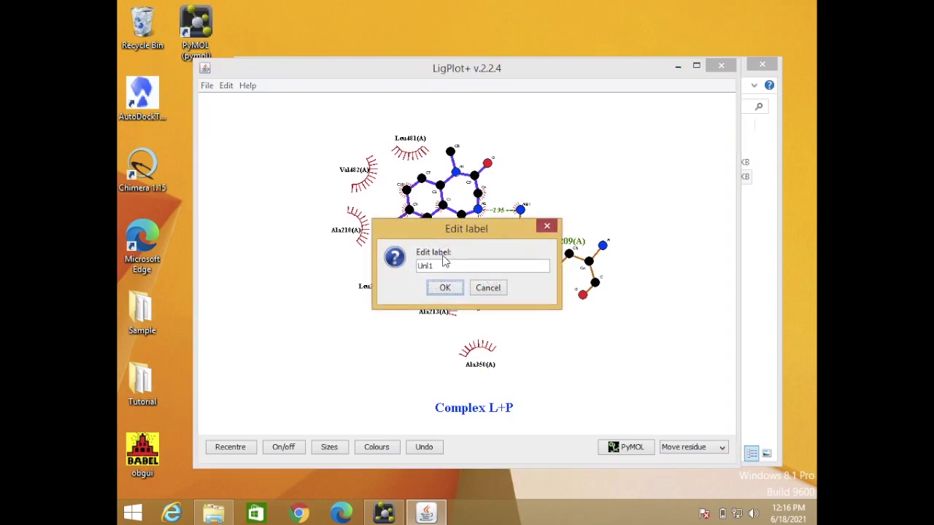
{"action": "key", "text": "BackSpace"}
{"action": "key", "text": "BackSpace"}
{"action": "key", "text": "BackSpace"}
{"action": "key", "text": "BackSpace"}
{"action": "type", "text": "Diazepam"}
{"action": "left_click", "coordinate": [445, 287]}
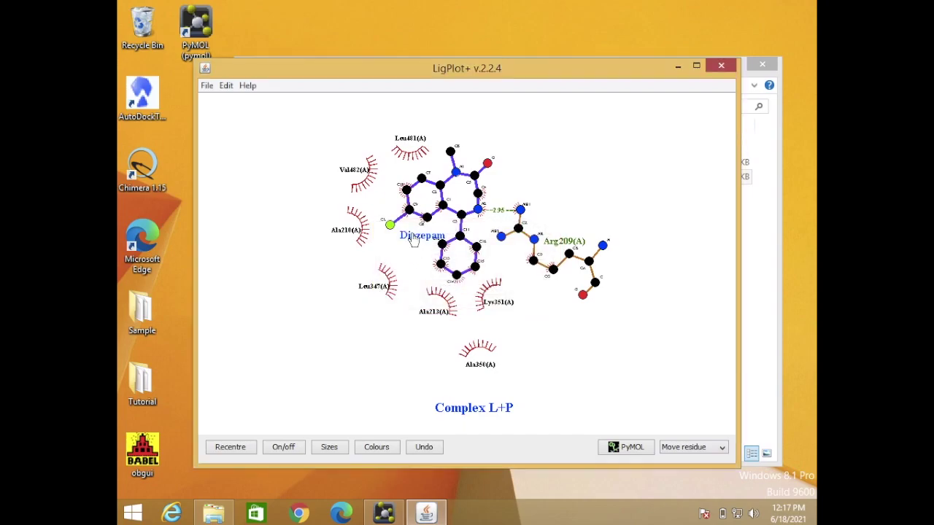
{"action": "left_click_drag", "start_coordinate": [407, 241], "coordinate": [392, 245]}
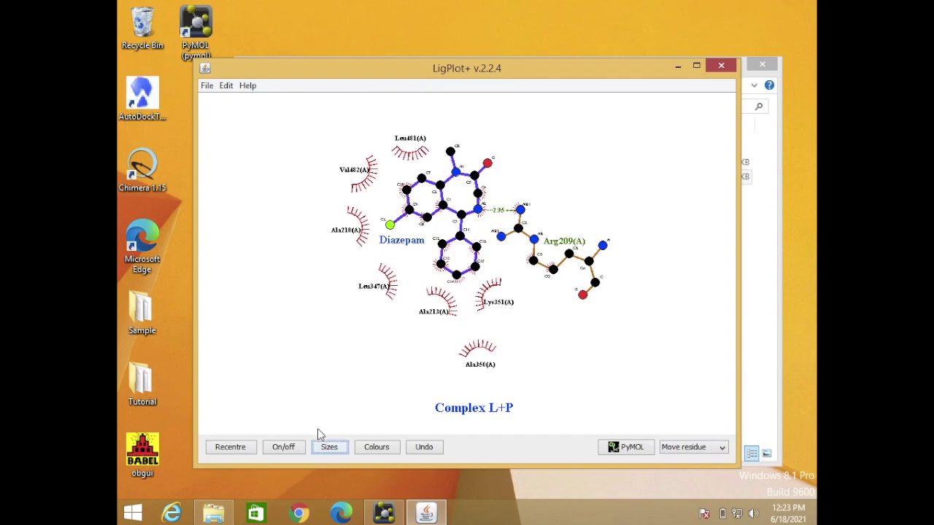
{"action": "left_click", "coordinate": [330, 447]}
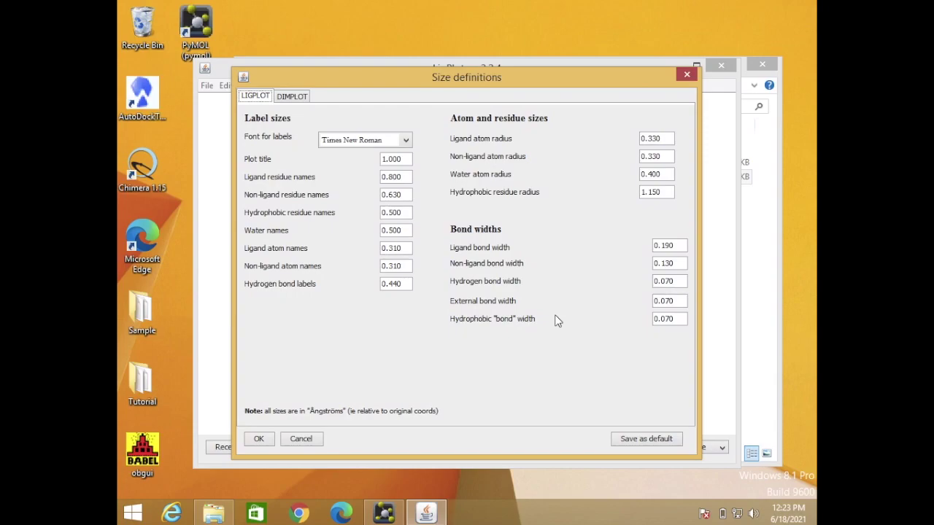
{"action": "left_click", "coordinate": [261, 439]}
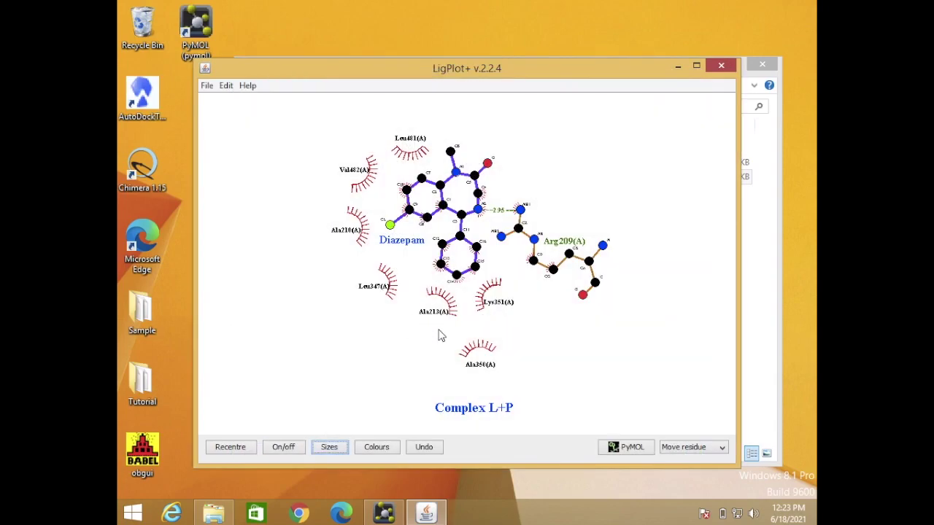
{"action": "left_click", "coordinate": [384, 448]}
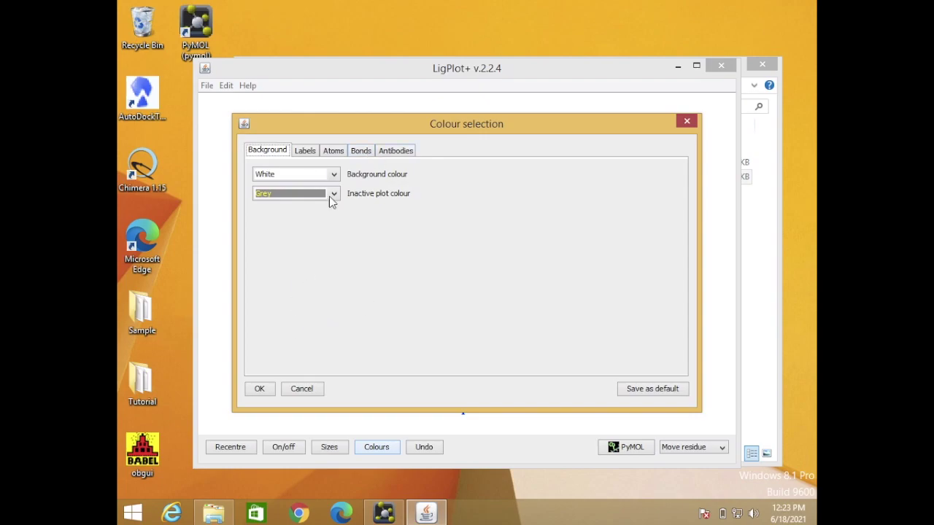
{"action": "left_click", "coordinate": [307, 152]}
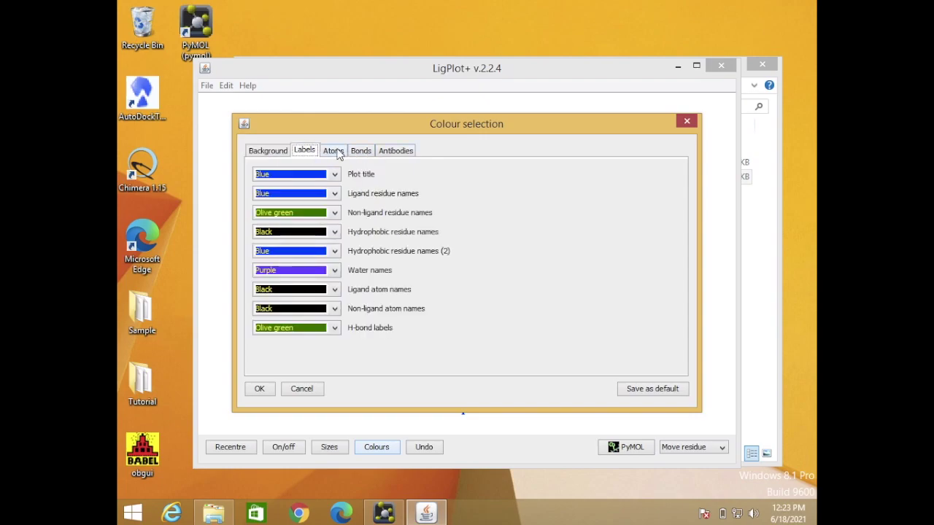
{"action": "left_click", "coordinate": [337, 154]}
{"action": "left_click", "coordinate": [369, 154]}
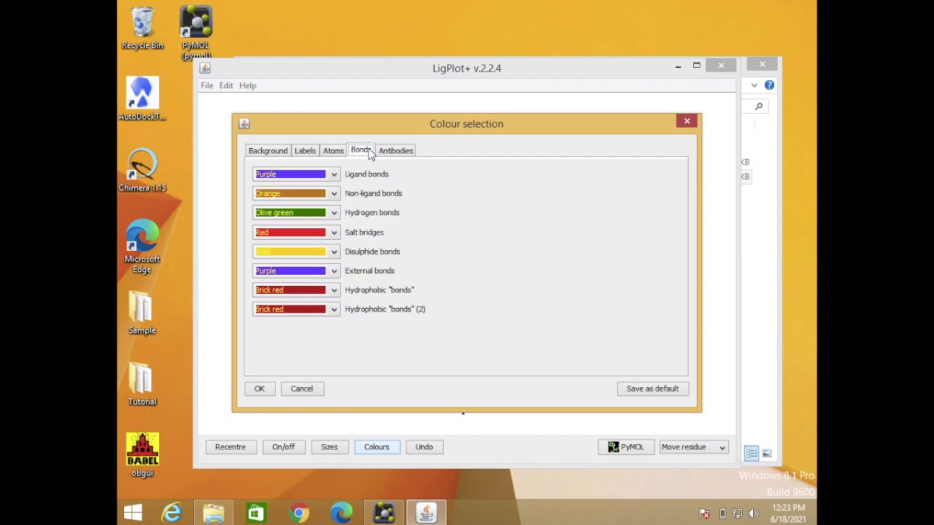
{"action": "left_click", "coordinate": [261, 389]}
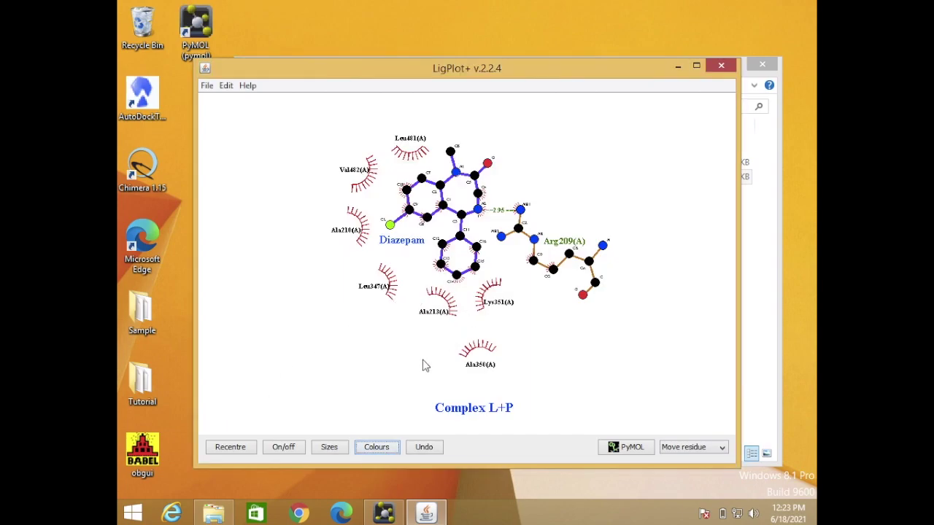